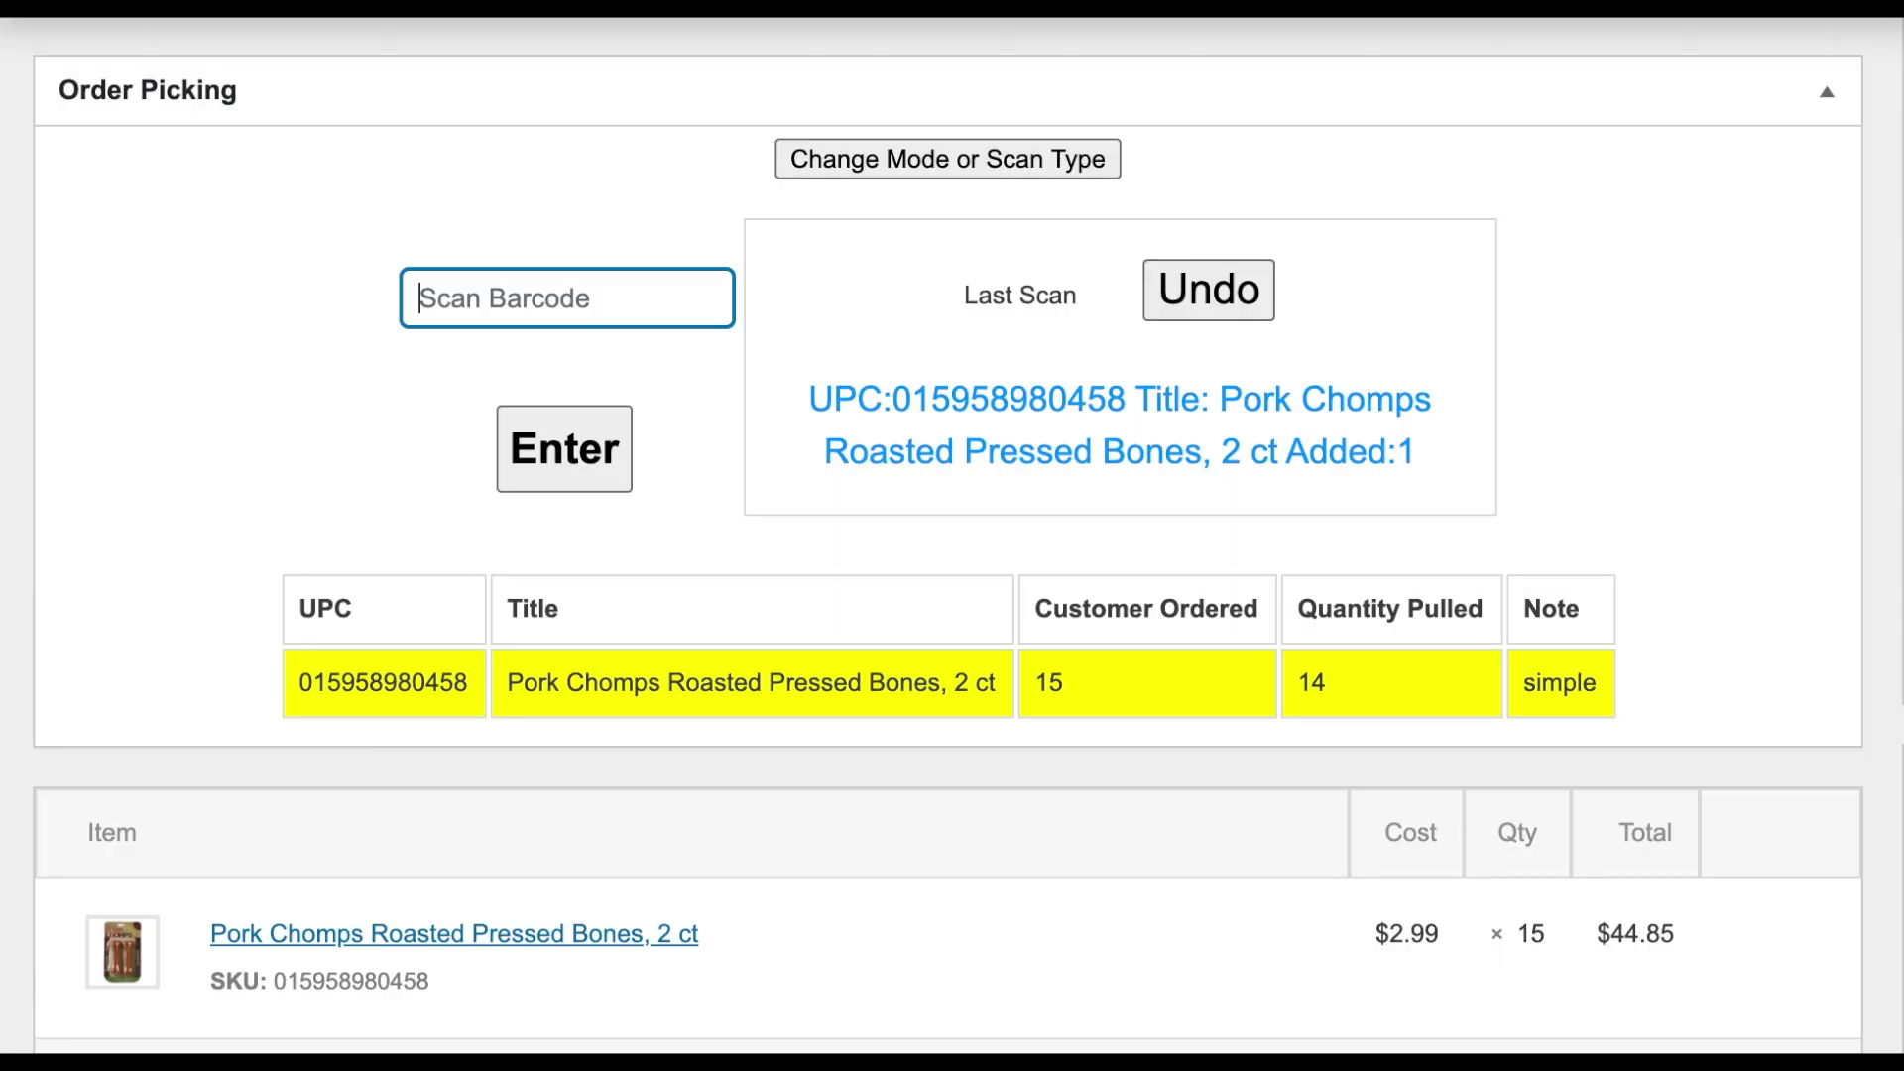
pyautogui.write('015958980458')
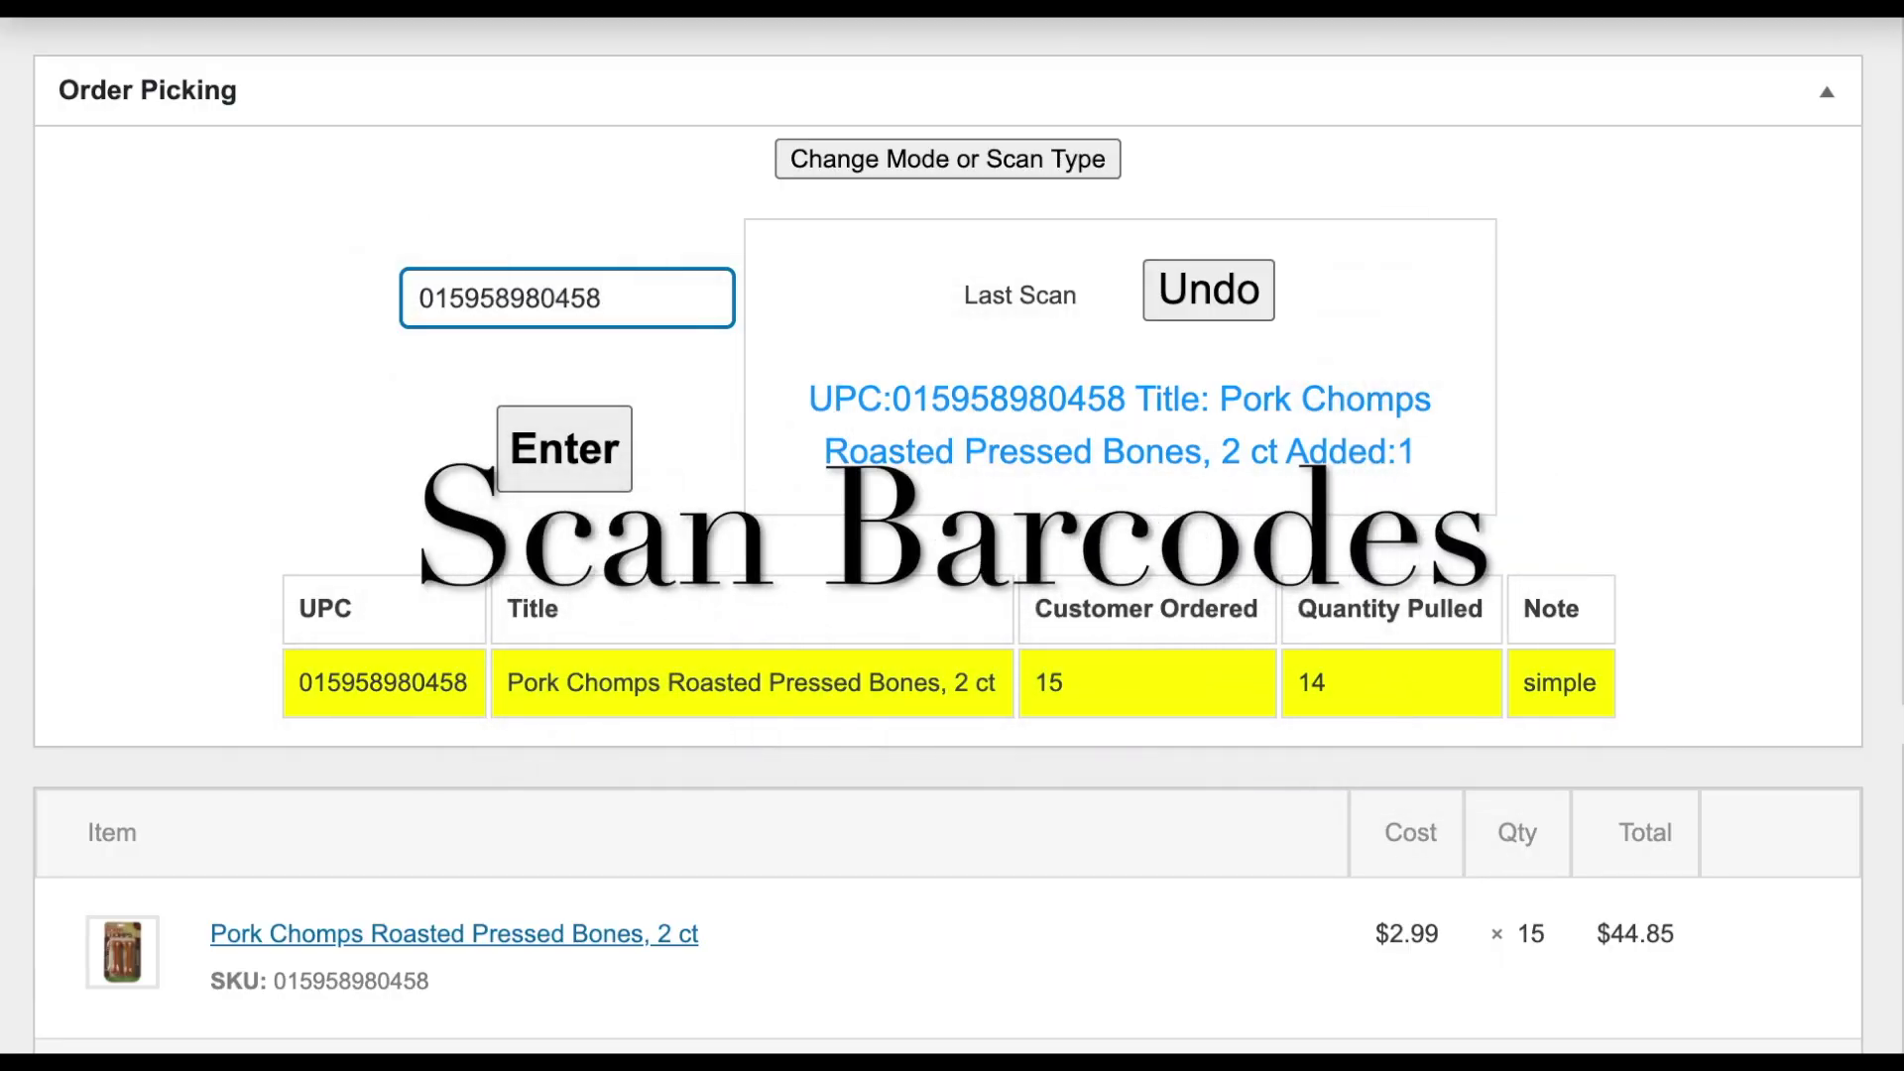
# - Submit the scanned Pork Chomps Roasted Pressed Bones barcode, completing 15 of 15
pyautogui.press('Return')
pyautogui.press('Return')
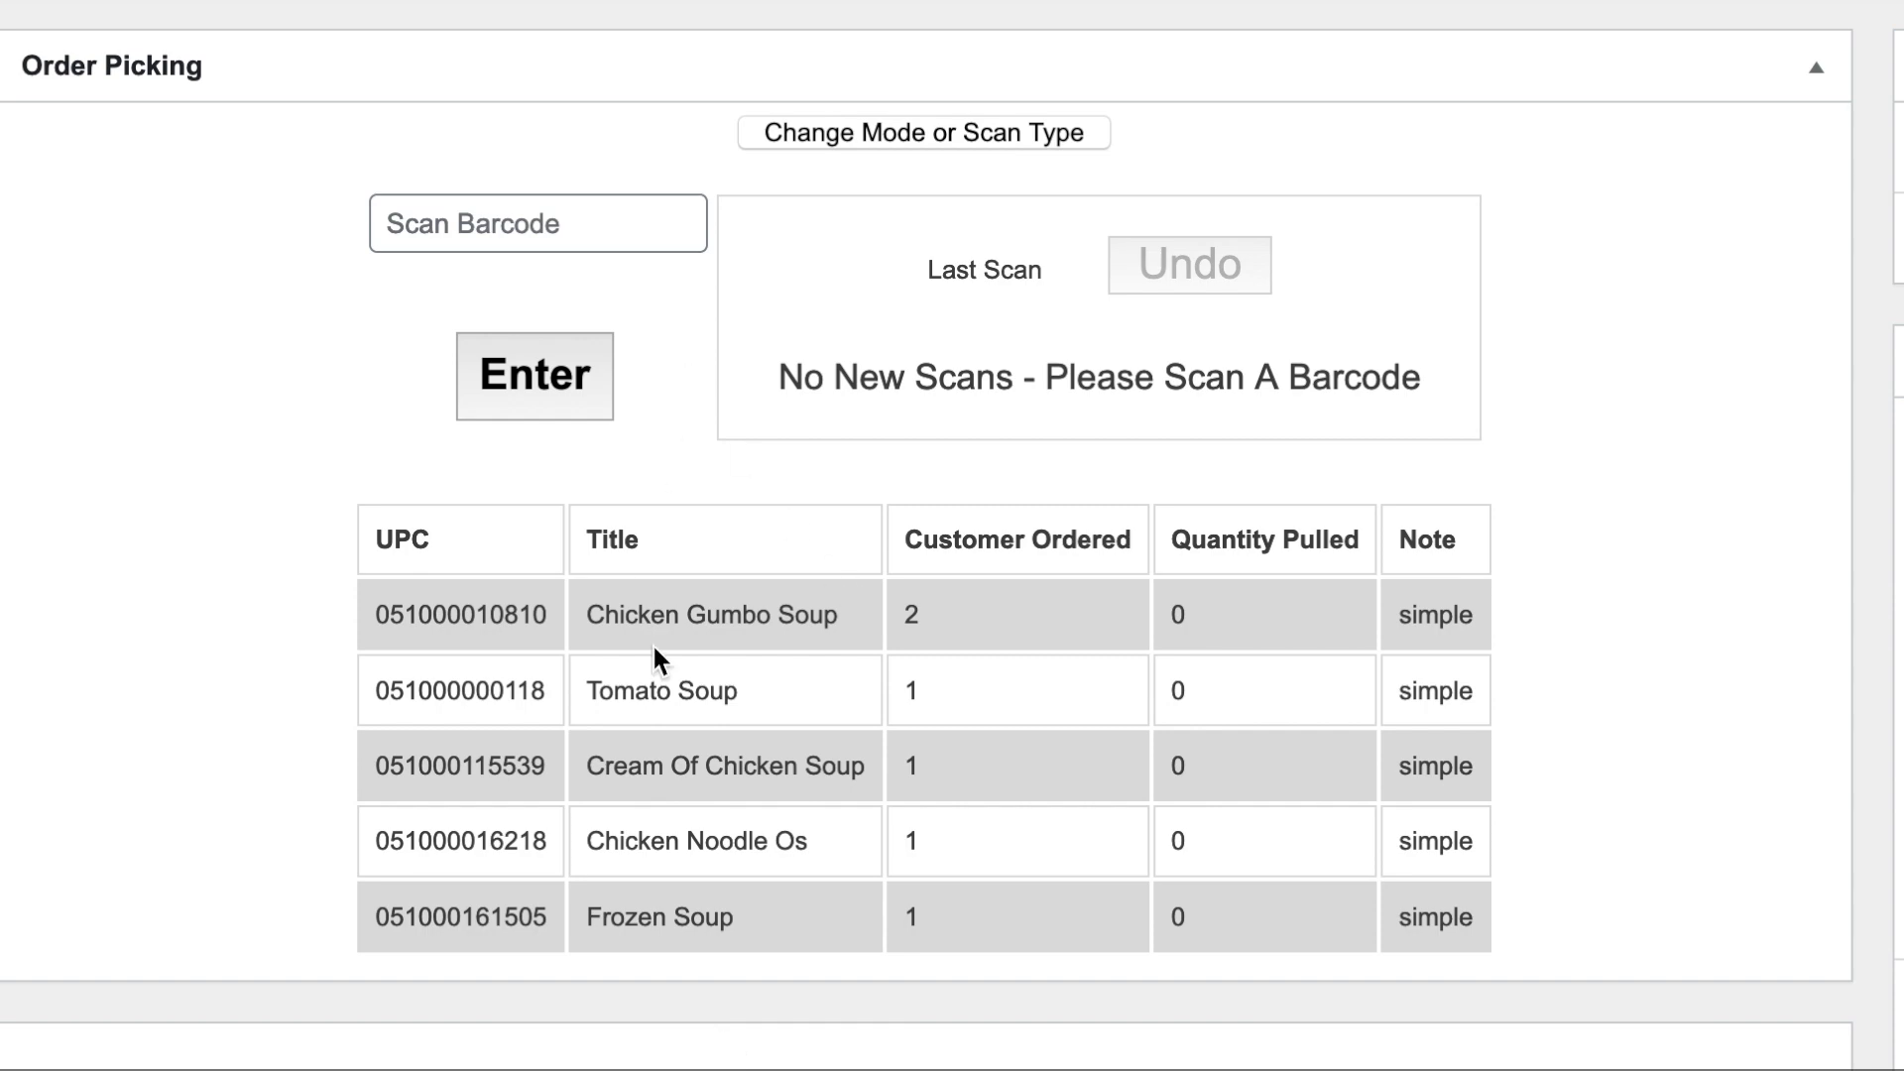
pyautogui.scroll(-2, 1101, 879)
pyautogui.scroll(-4, 1102, 880)
pyautogui.scroll(-6, 1101, 880)
pyautogui.scroll(2, 1101, 879)
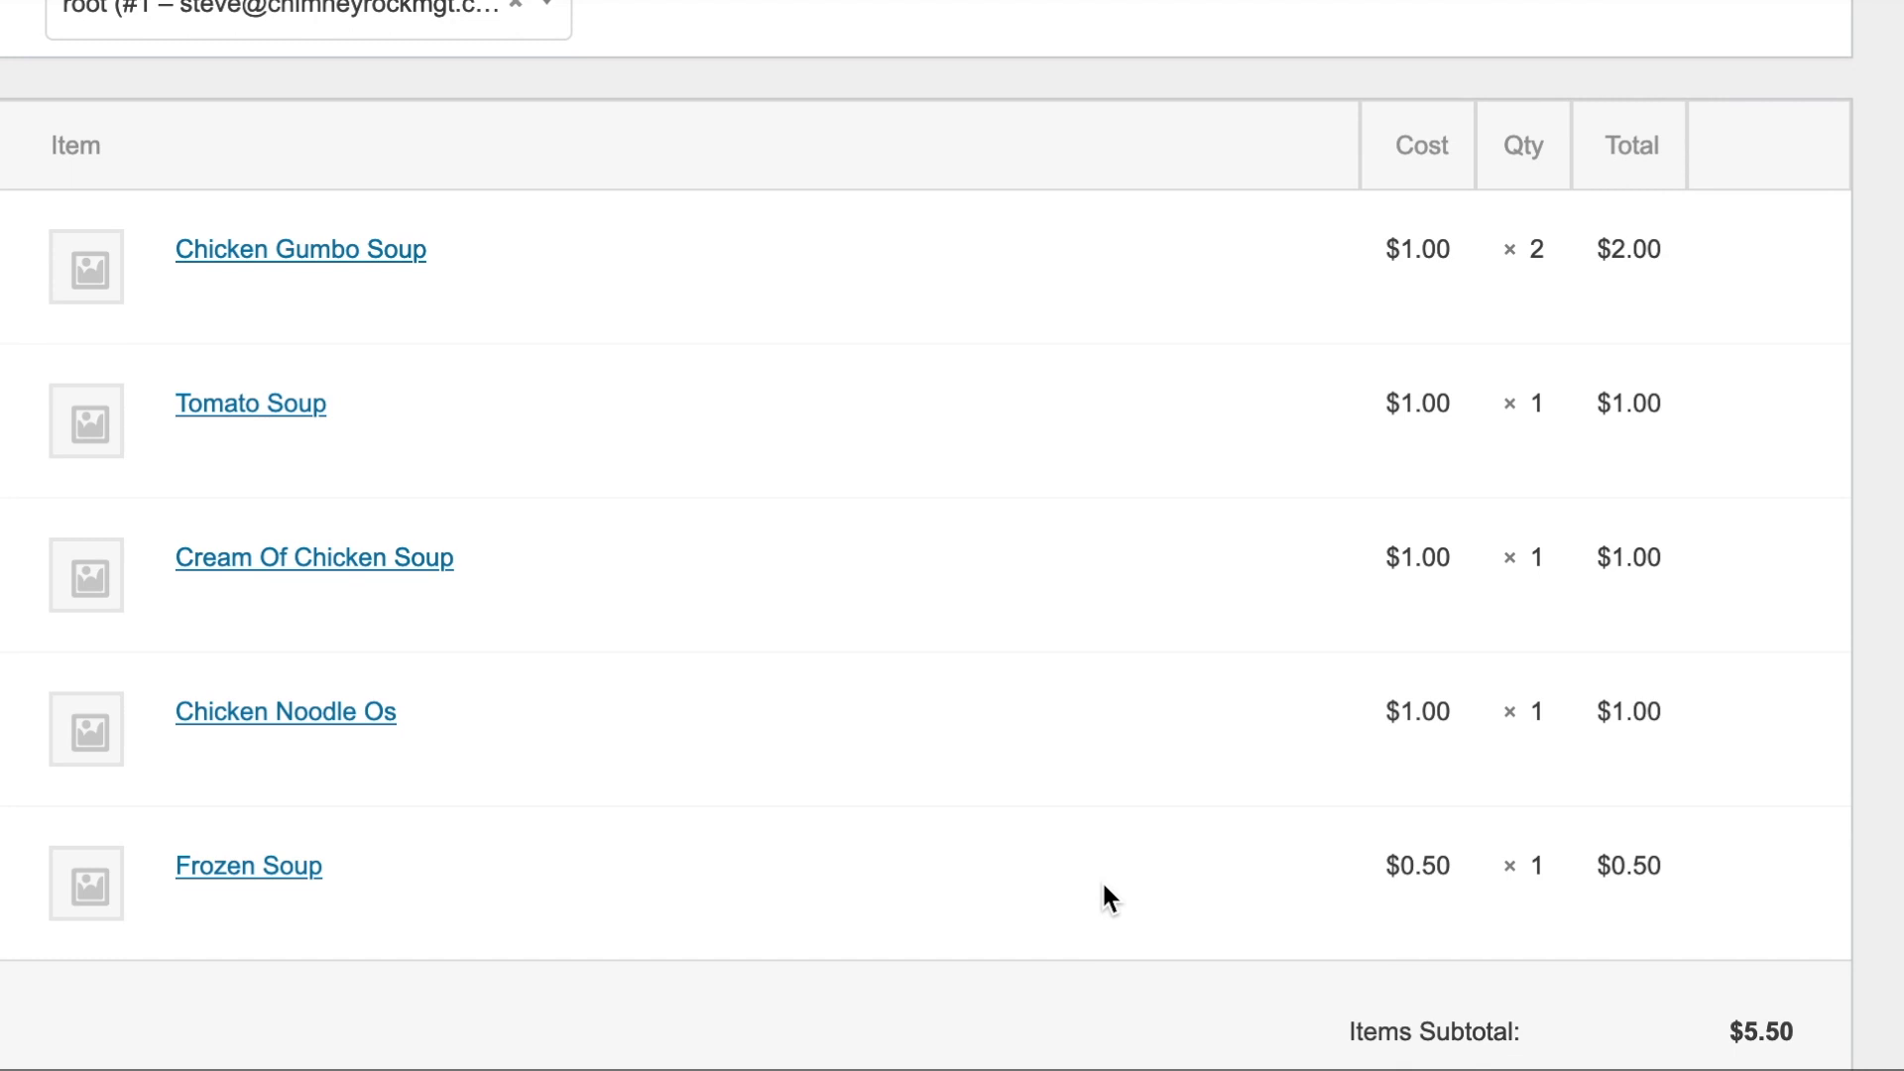
pyautogui.scroll(10, 1102, 878)
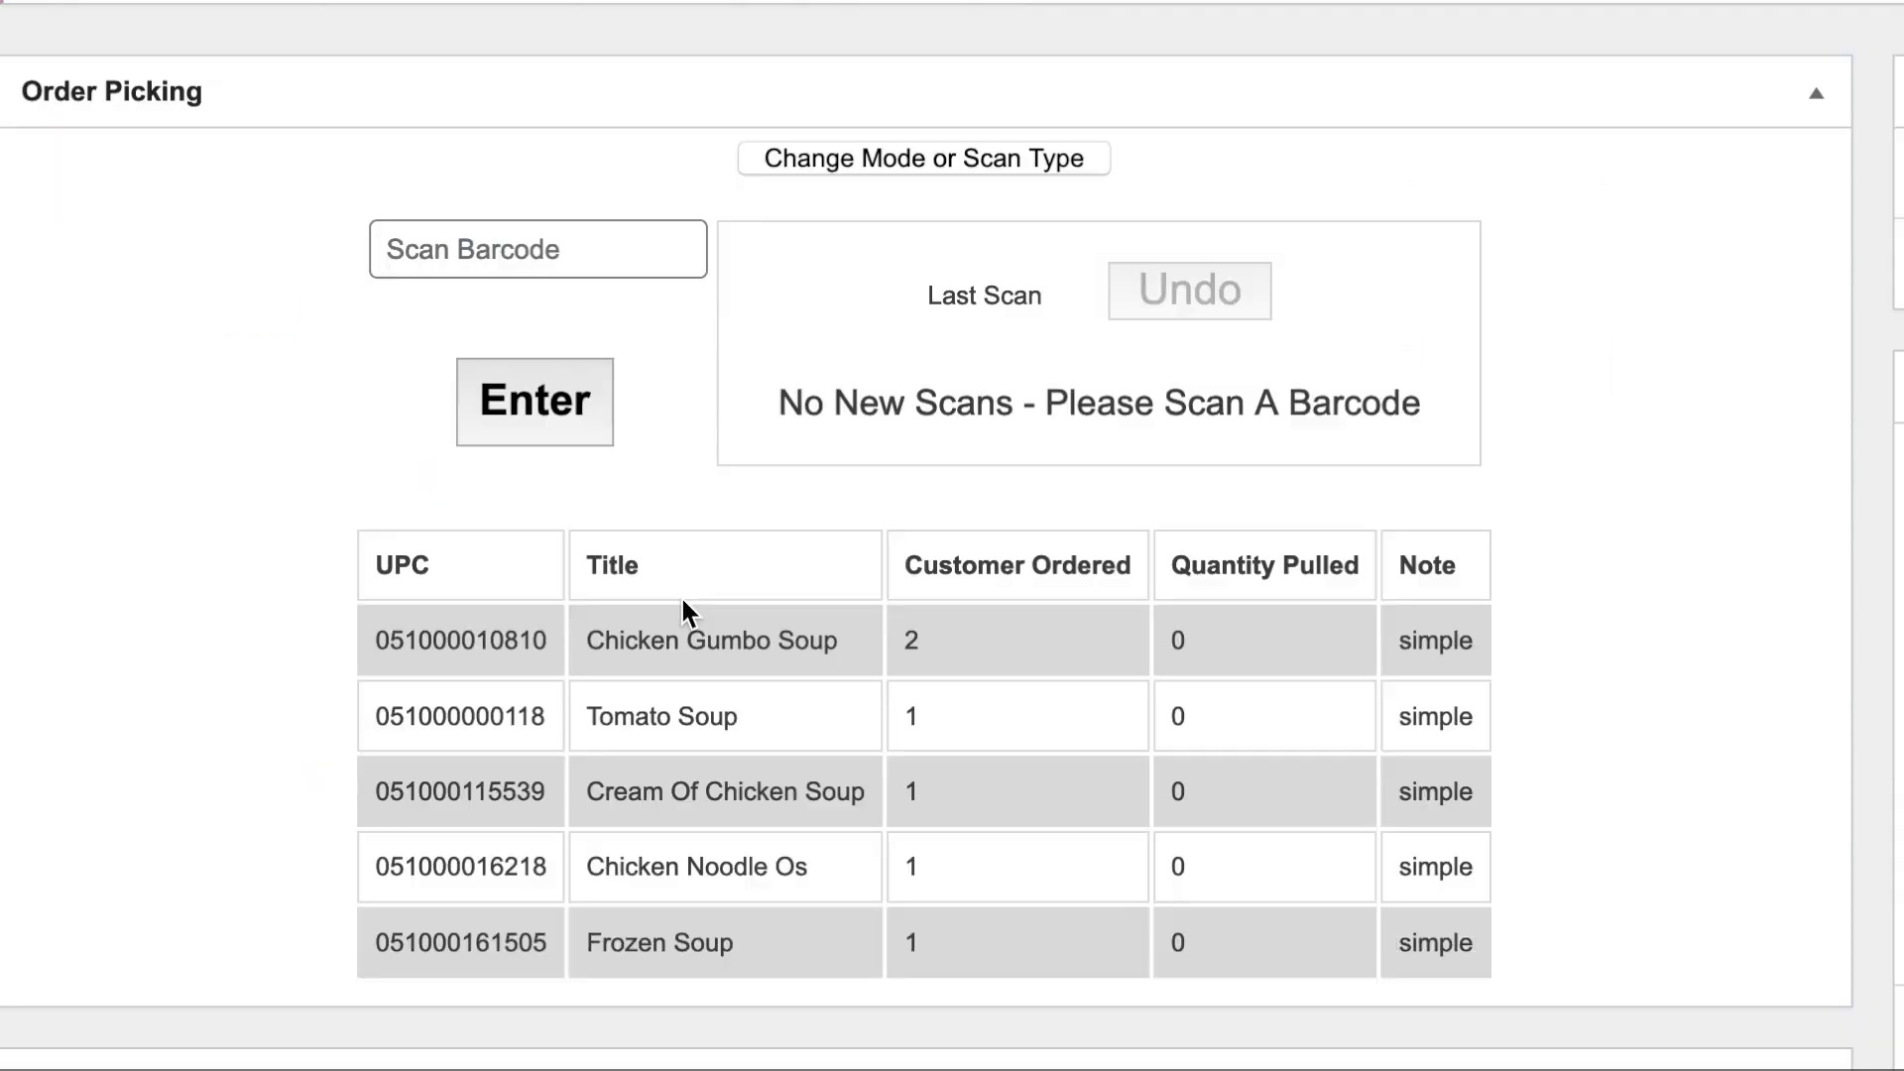
# - Focus the Scan Barcode field to scan the Chicken Gumbo and Frozen Soup cans
pyautogui.click(421, 251)
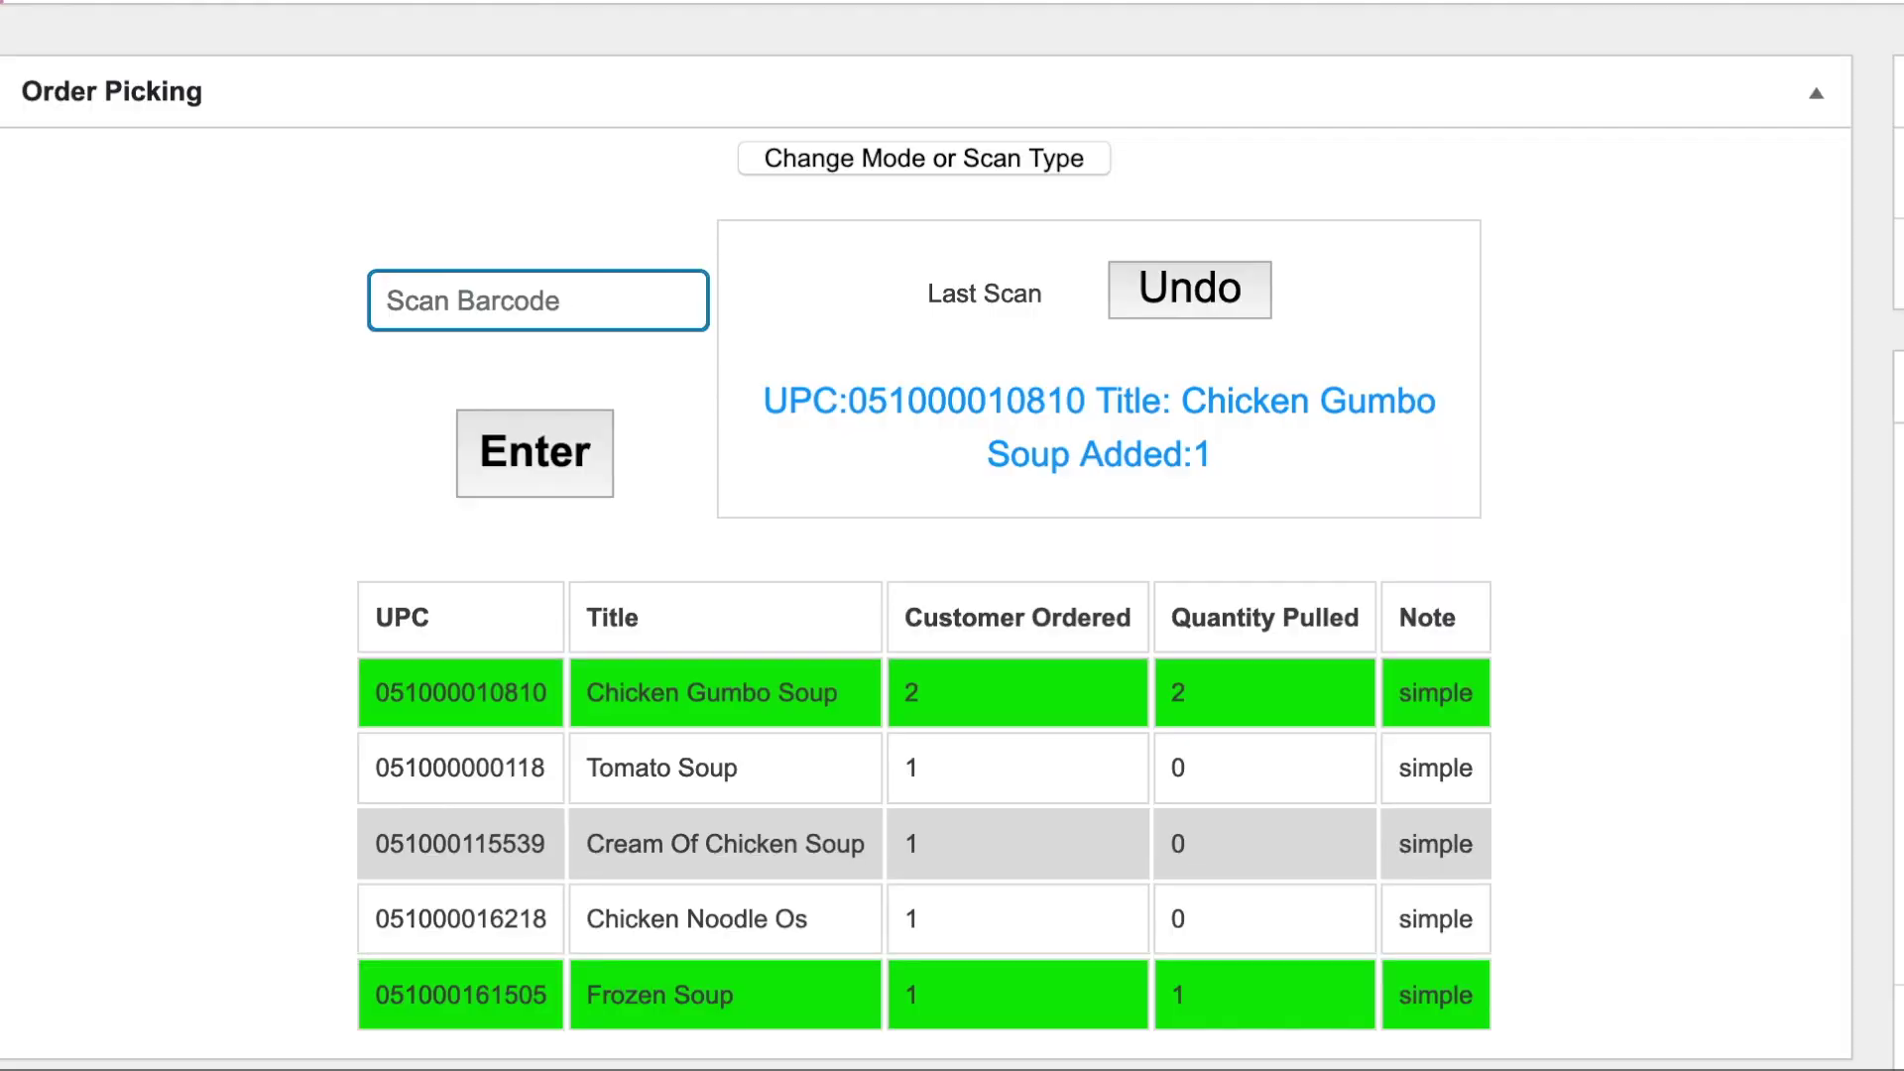
pyautogui.write('051000000118')
# - Scan Tomato Soup, Cream Of Chicken Soup and the unordered Chicken Noodle Soup
pyautogui.press('Return')
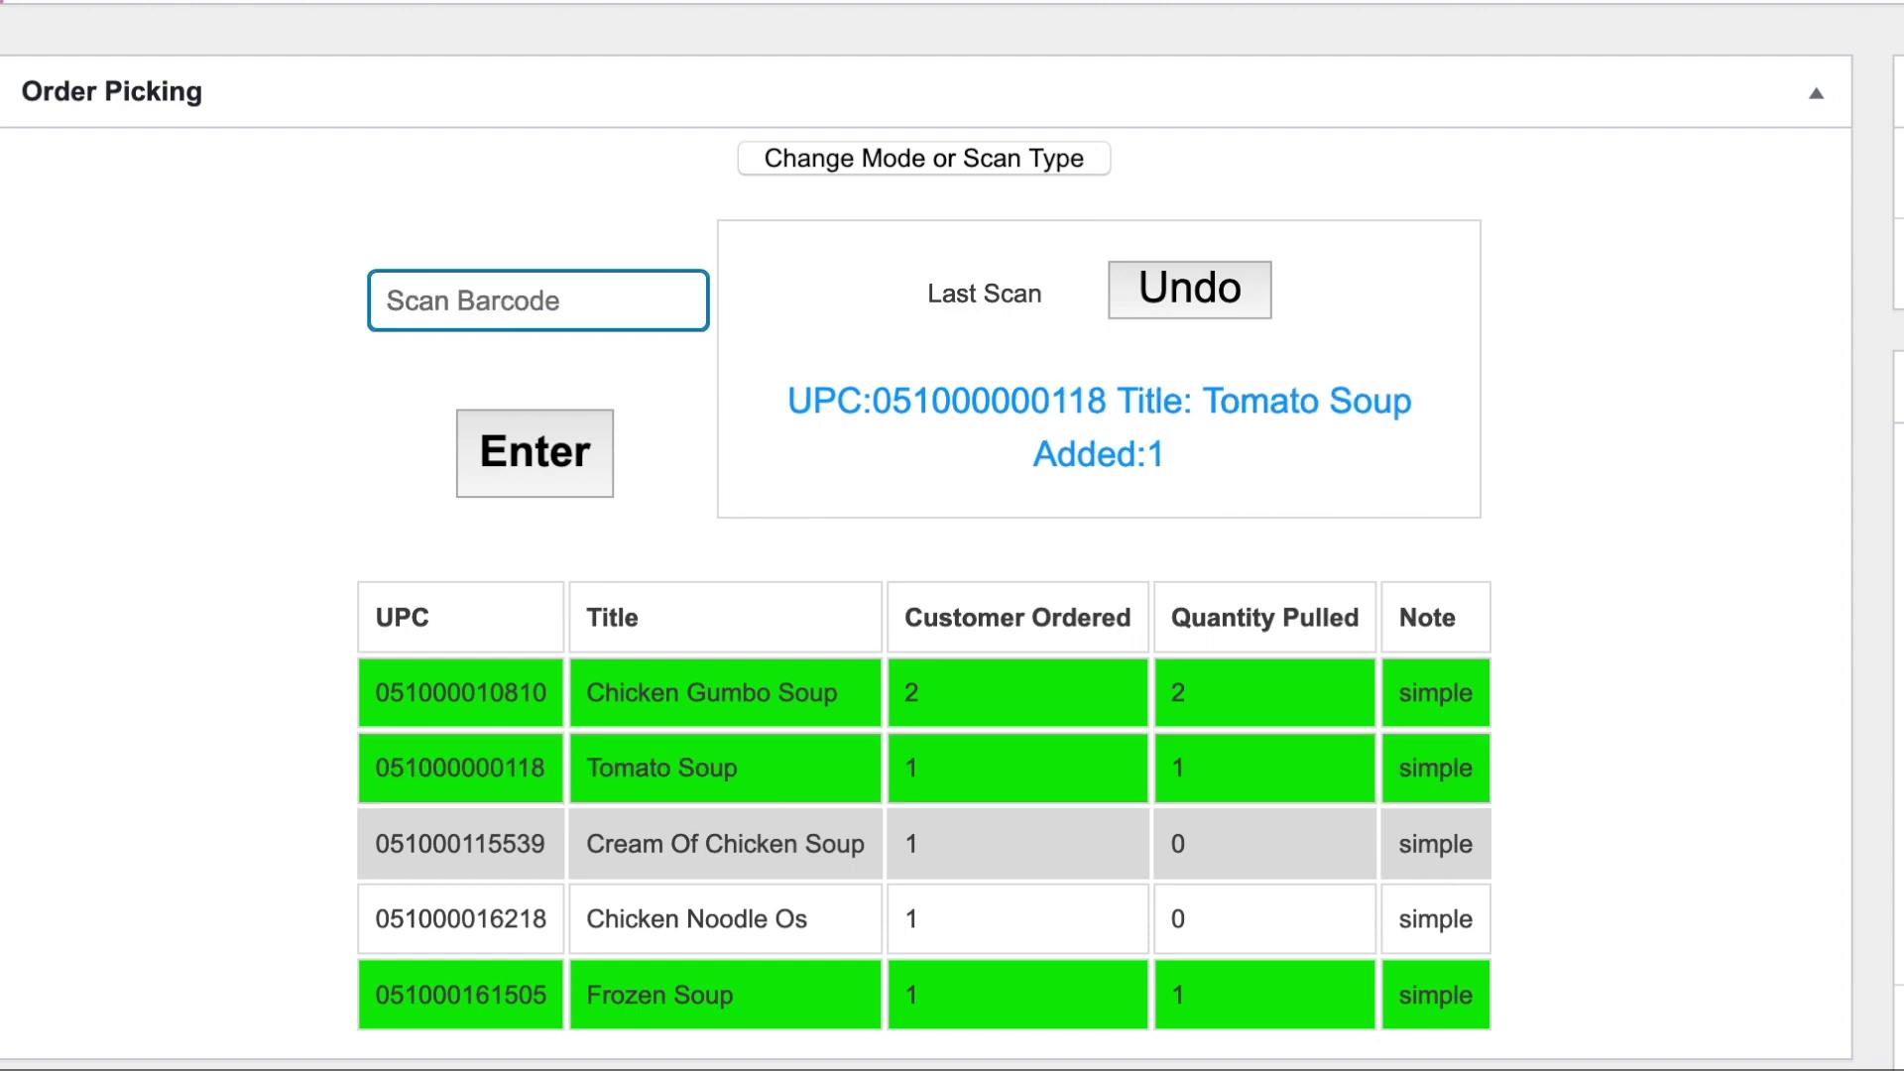
pyautogui.write('051000115539')
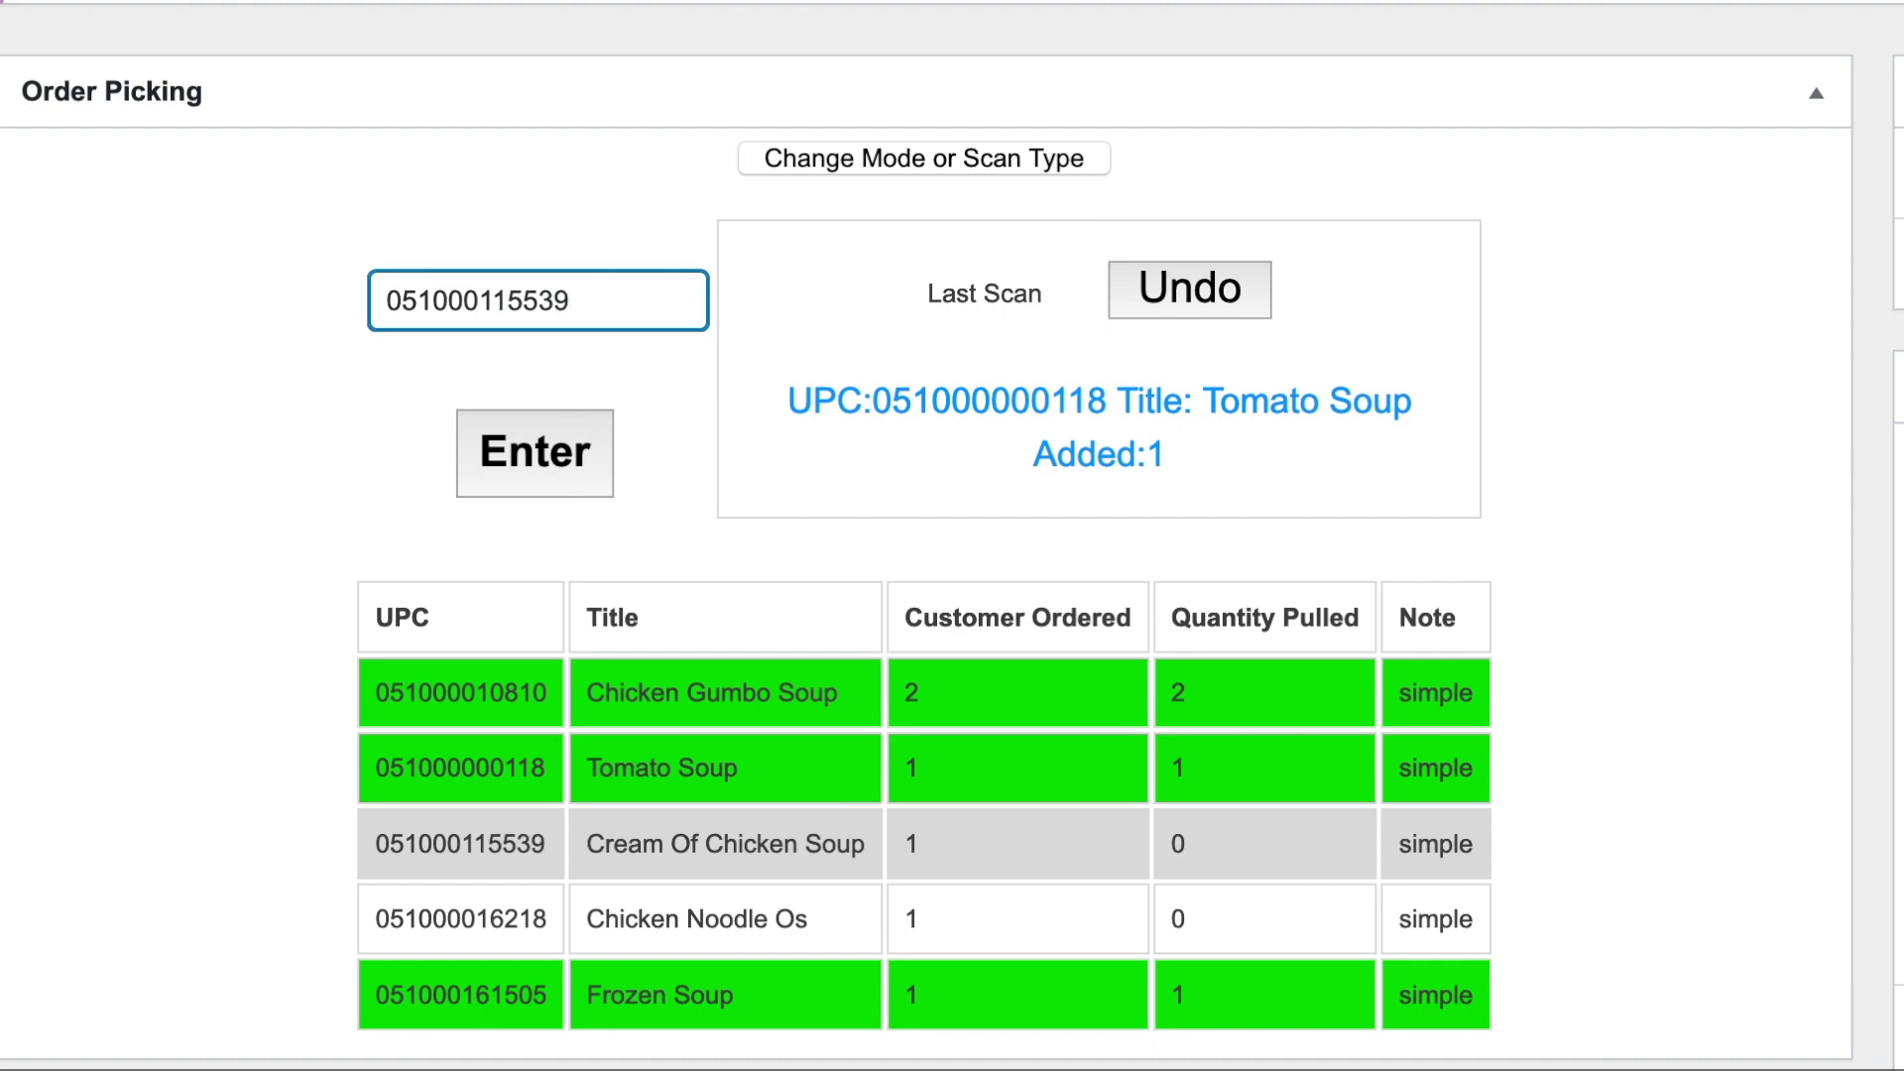
pyautogui.press('Return')
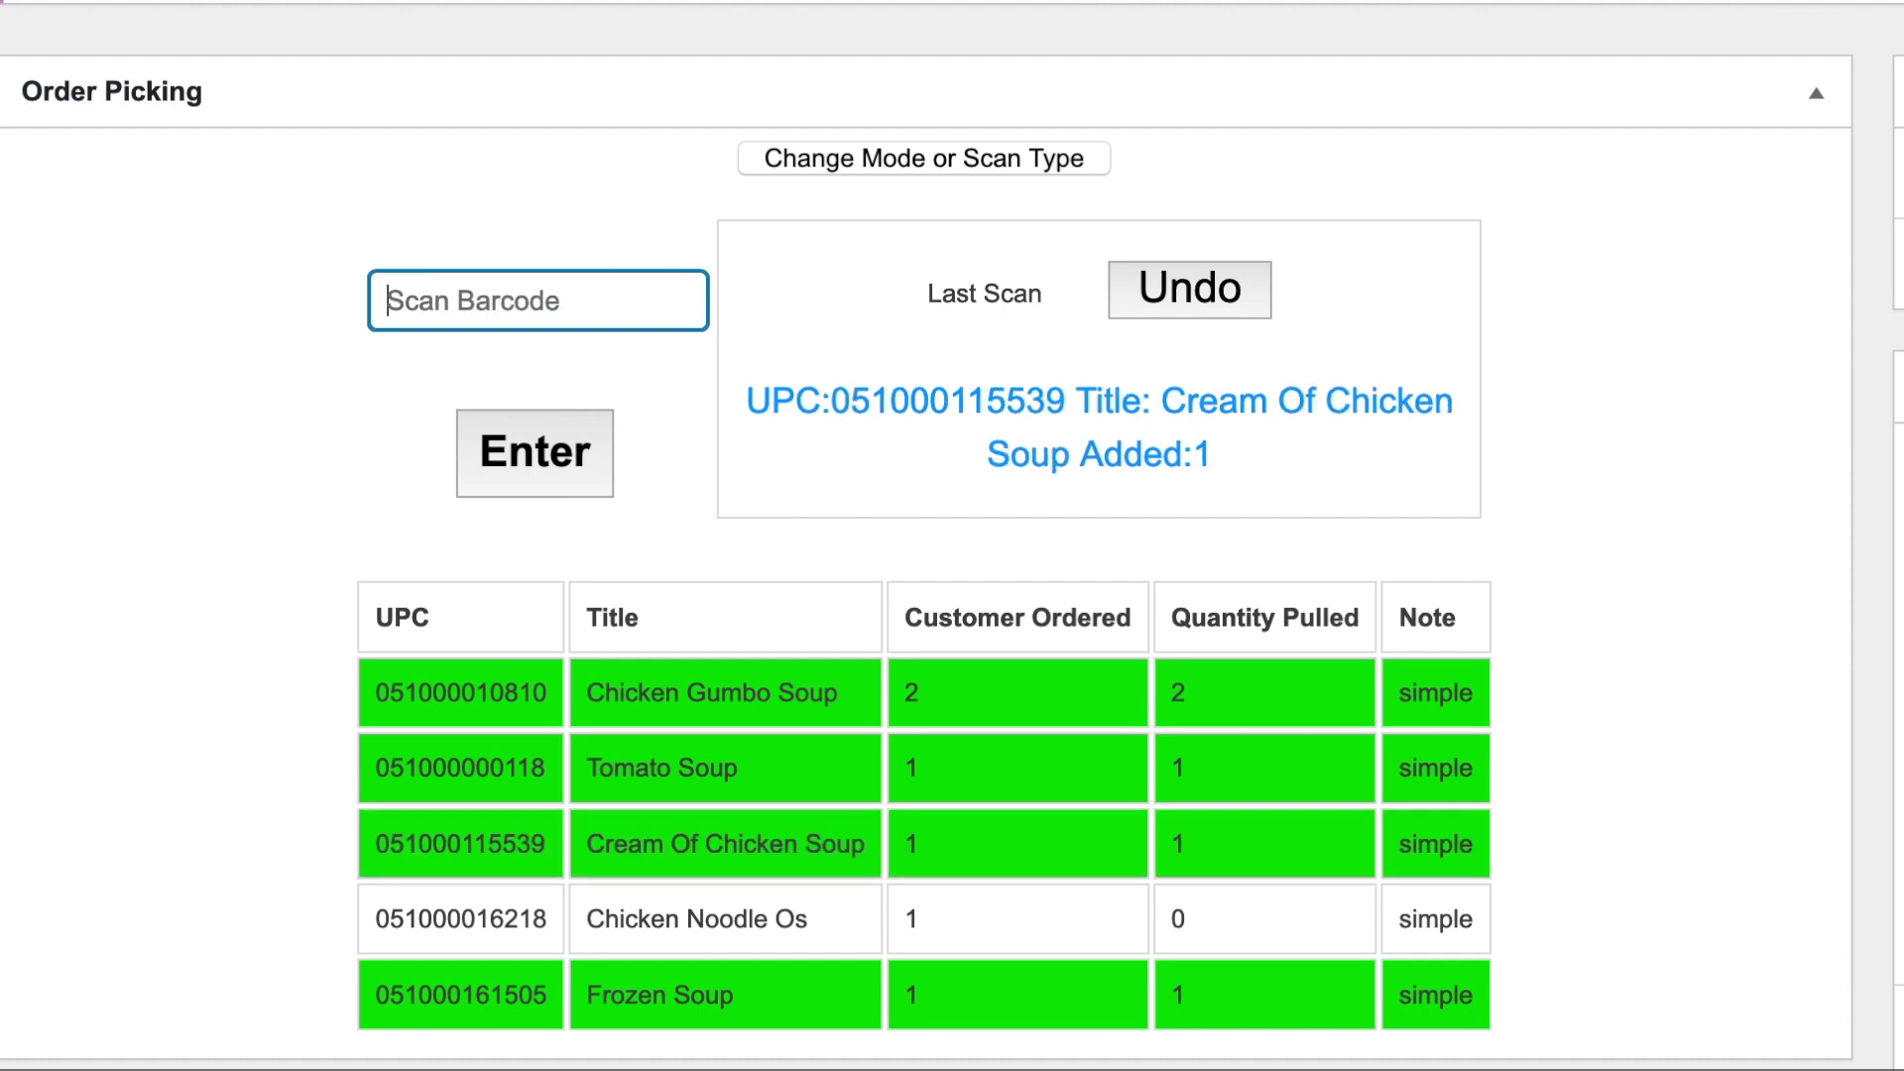
pyautogui.write('051000167217')
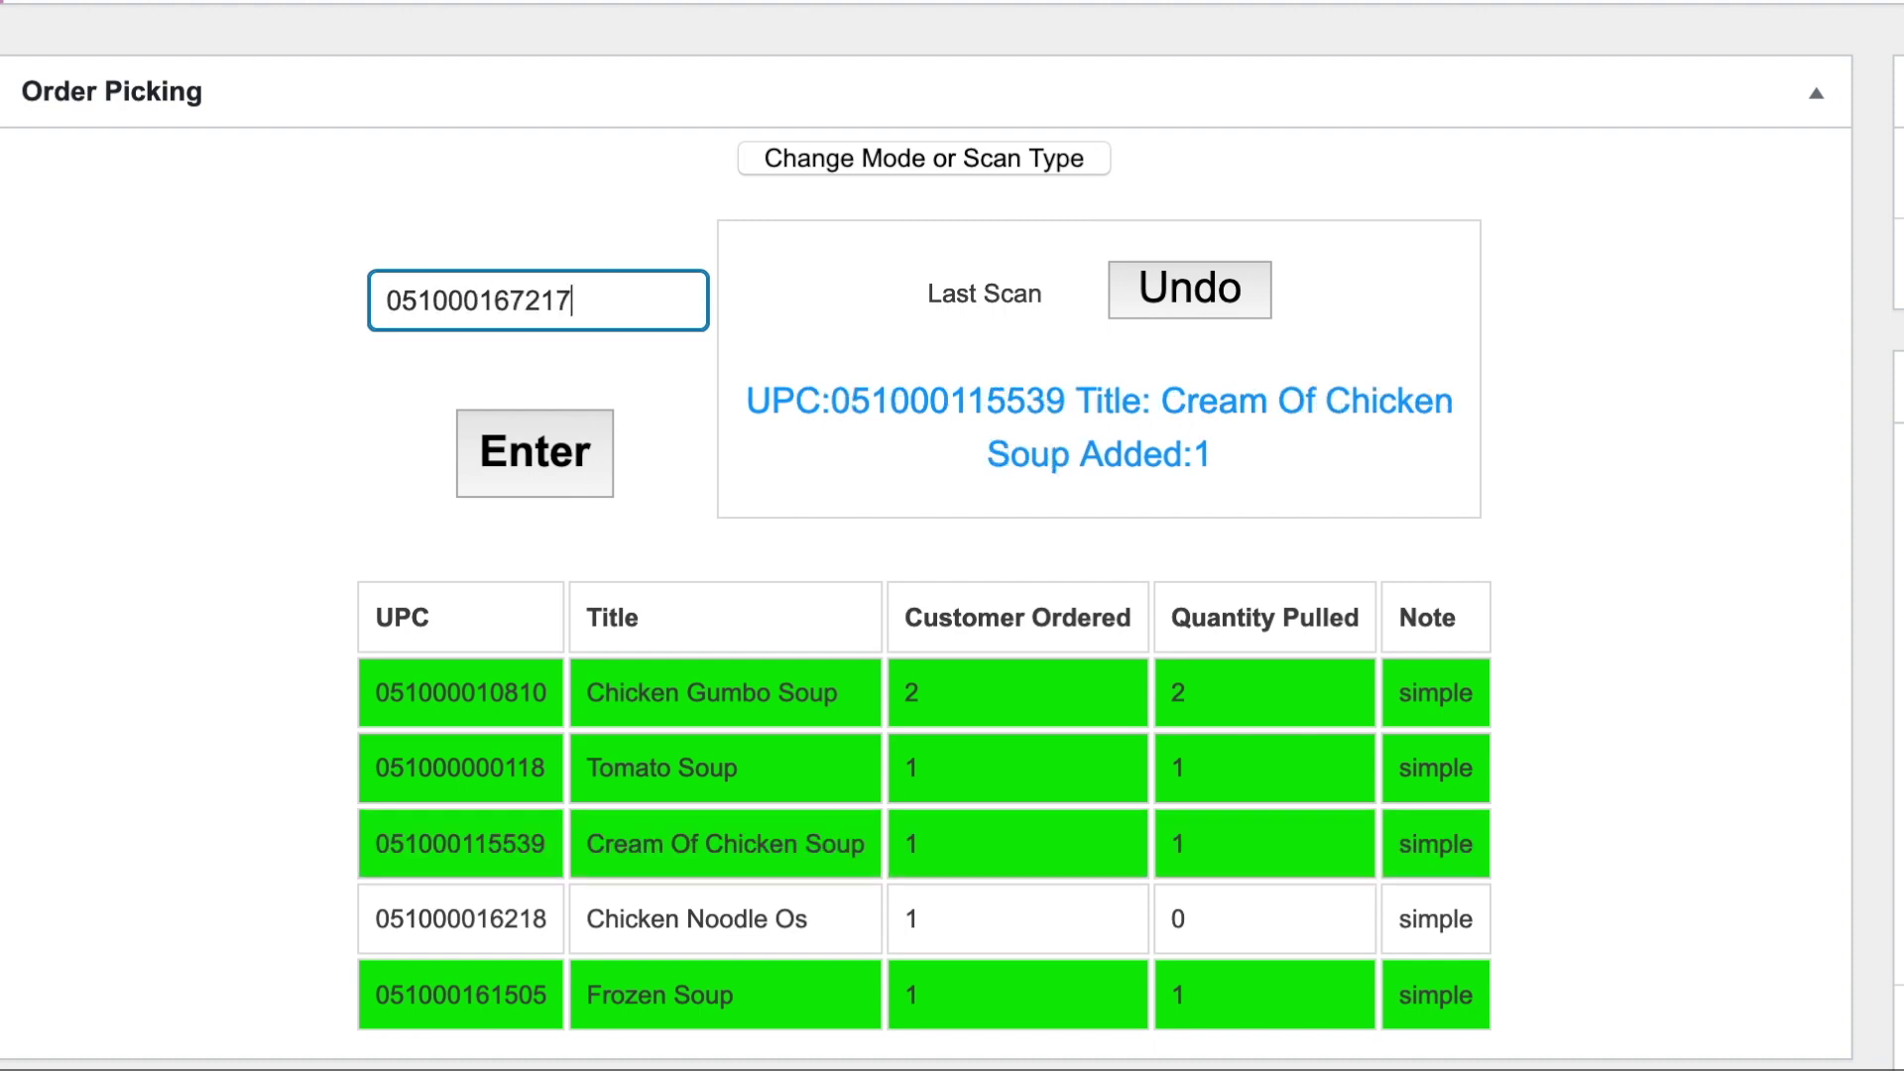
pyautogui.press('Return')
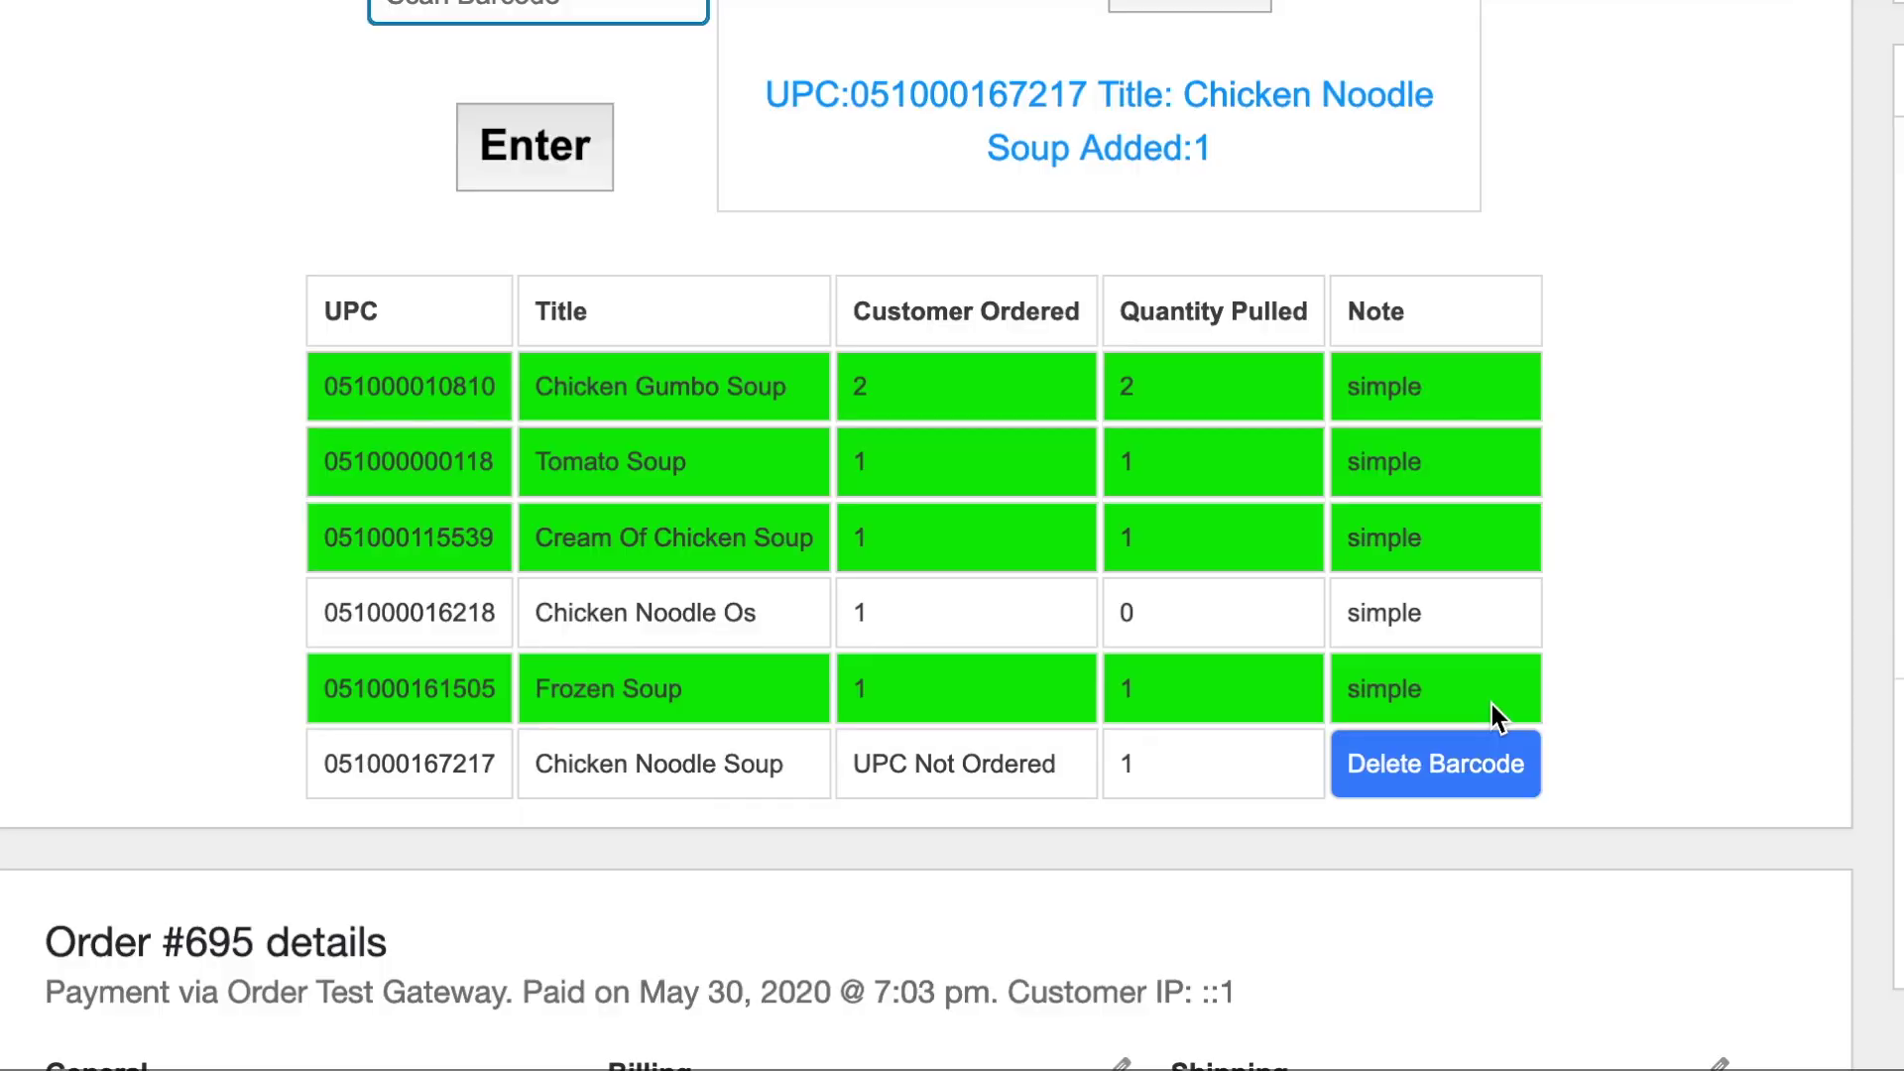
# - Delete the unordered Chicken Noodle Soup barcode row and confirm the deletion
pyautogui.click(1463, 764)
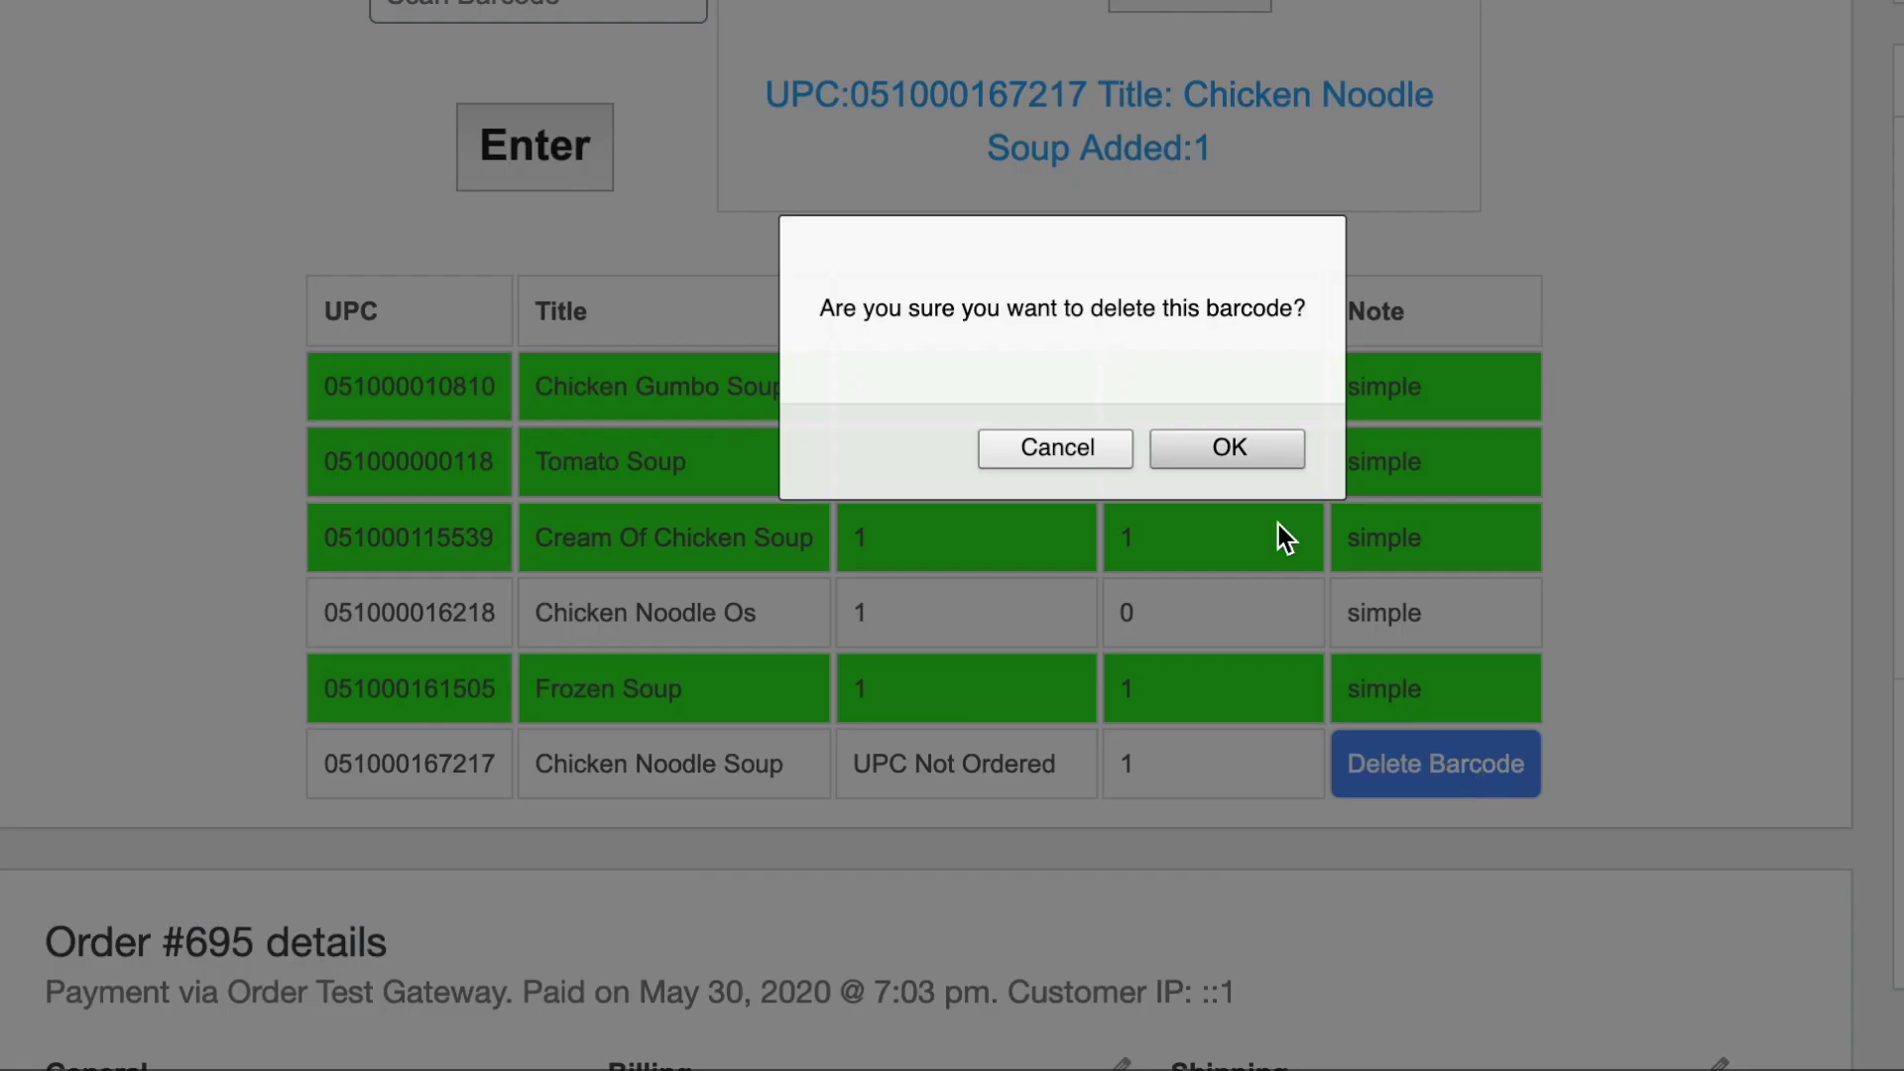
pyautogui.click(1220, 451)
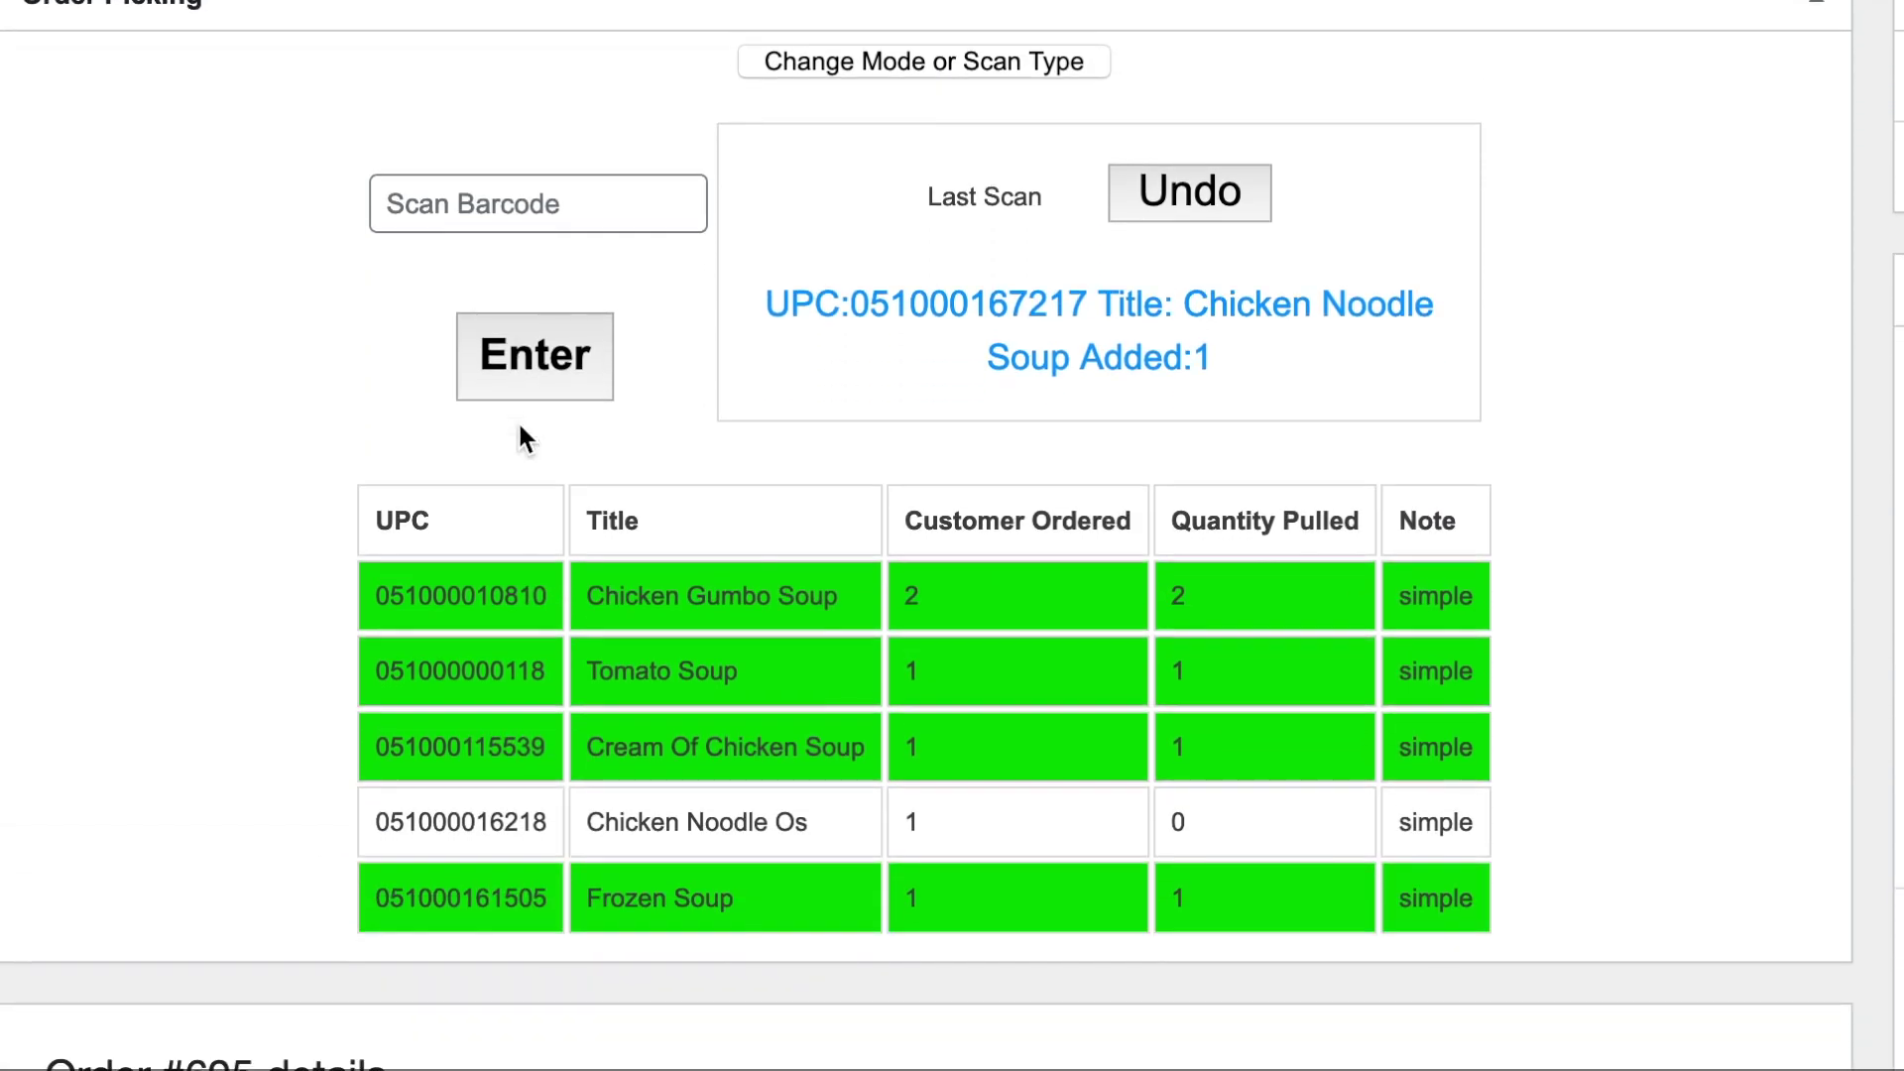
pyautogui.click(453, 209)
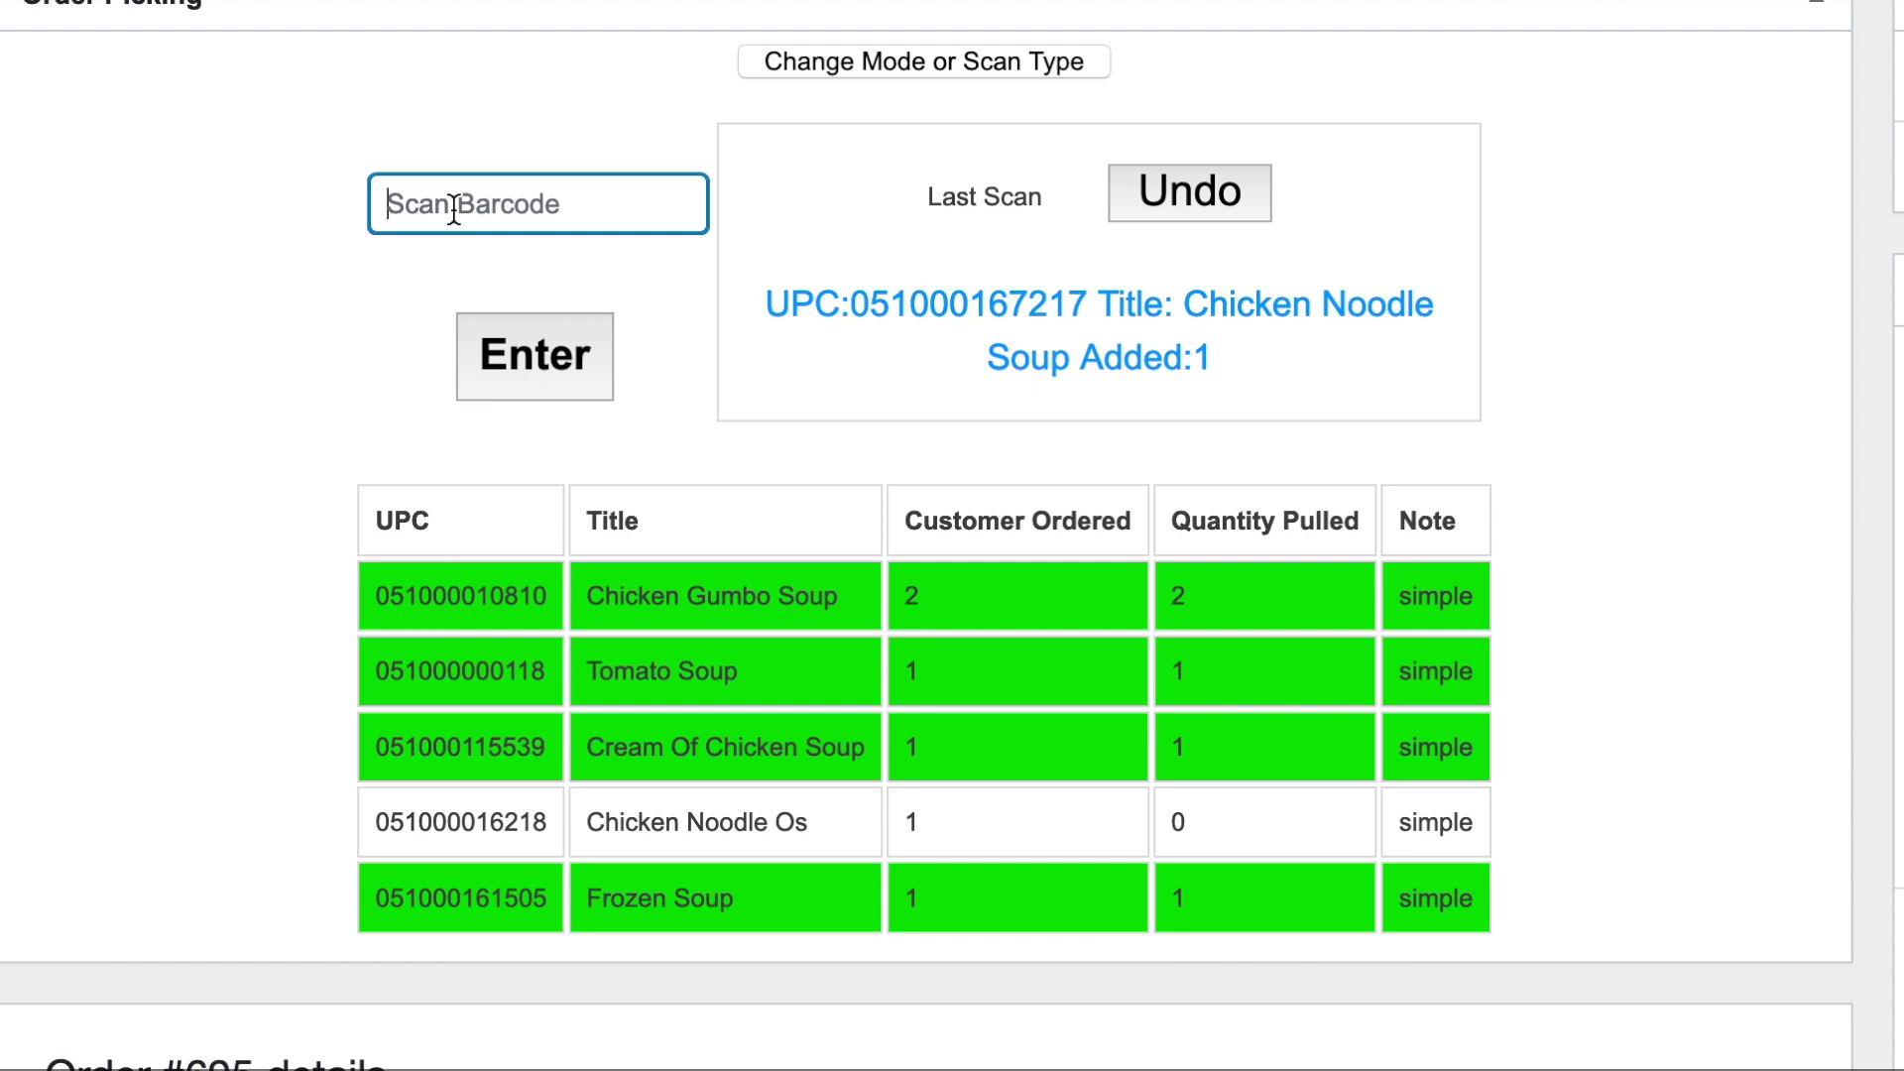
pyautogui.write('051000016218')
# - Submit the Chicken Noodle Os barcode so all five soups show green
pyautogui.press('Return')
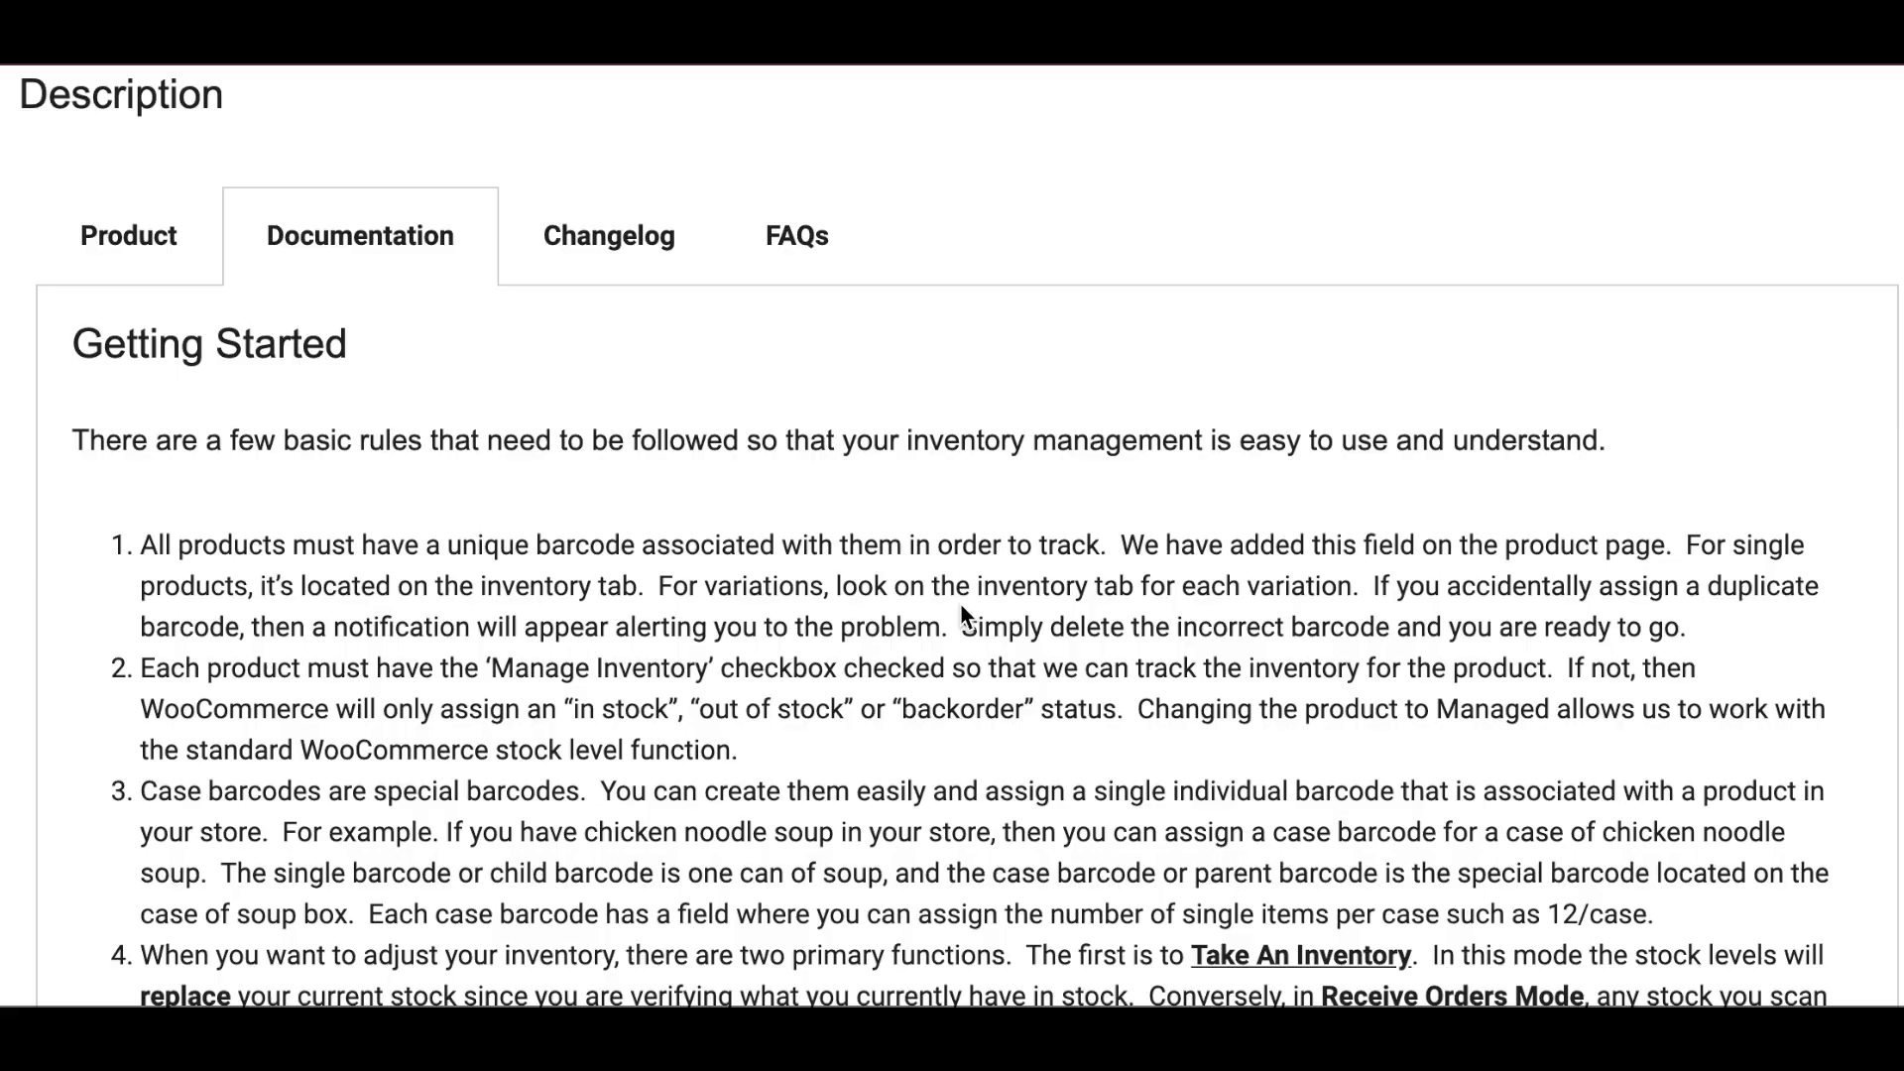
pyautogui.scroll(-2, 960, 603)
pyautogui.scroll(-3, 959, 603)
pyautogui.scroll(-2, 959, 603)
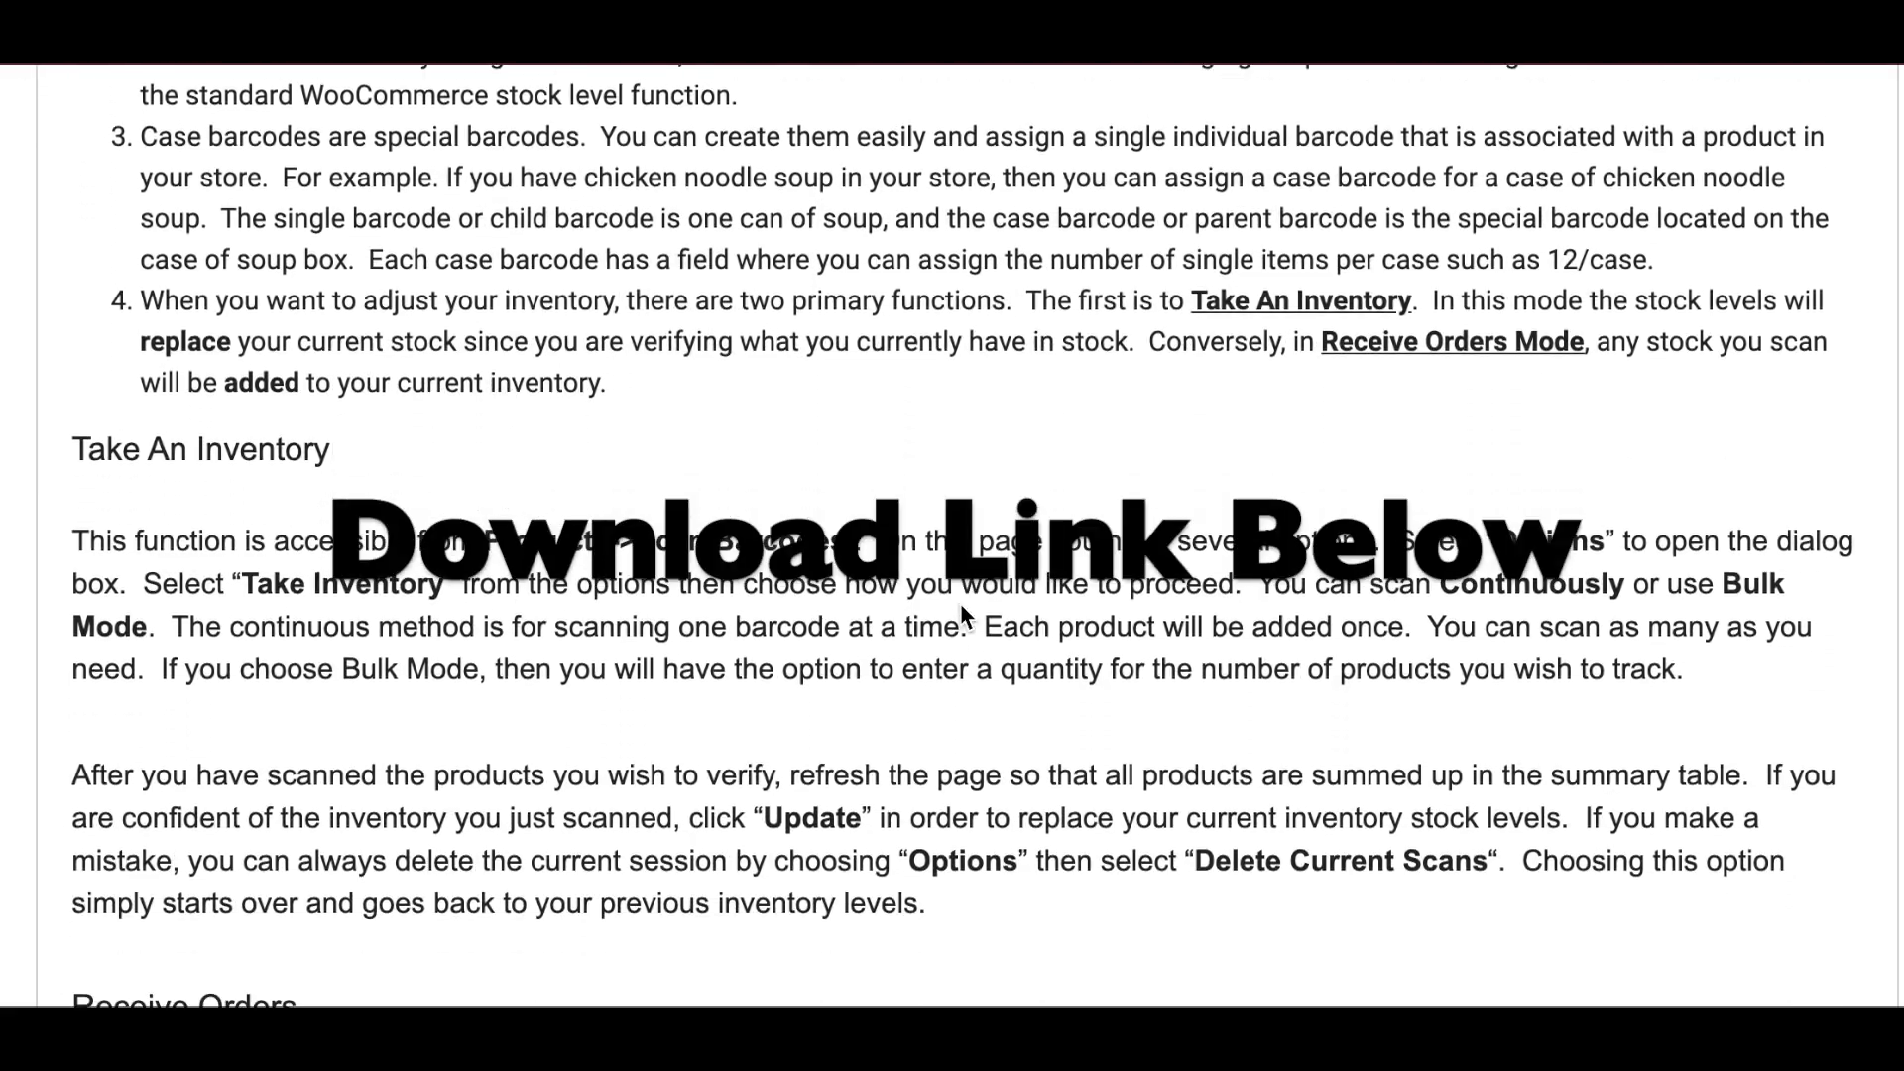
pyautogui.scroll(-1, 960, 603)
pyautogui.scroll(-1, 959, 602)
pyautogui.scroll(-2, 960, 603)
pyautogui.scroll(-2, 960, 606)
pyautogui.scroll(-1, 961, 607)
pyautogui.scroll(-2, 962, 607)
pyautogui.scroll(-2, 962, 607)
pyautogui.scroll(-2, 962, 607)
pyautogui.scroll(-2, 962, 607)
pyautogui.scroll(-1, 961, 608)
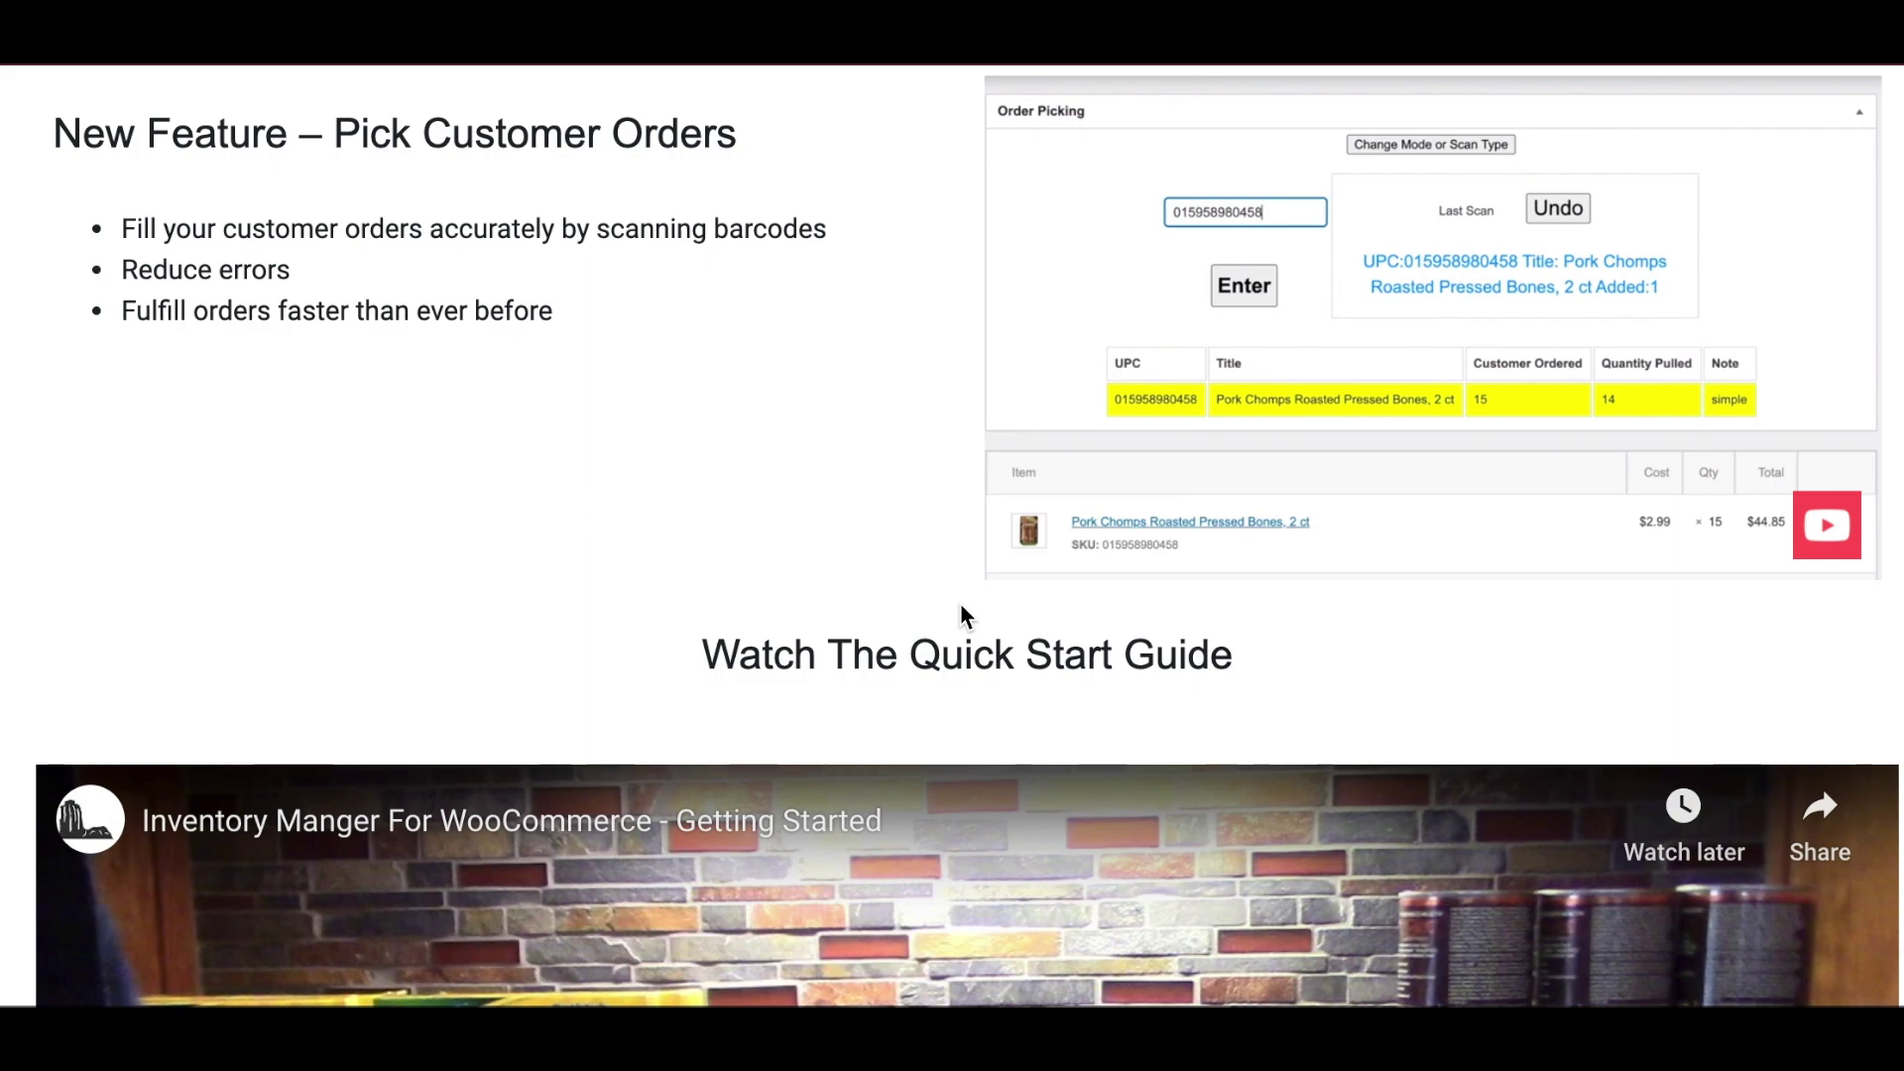